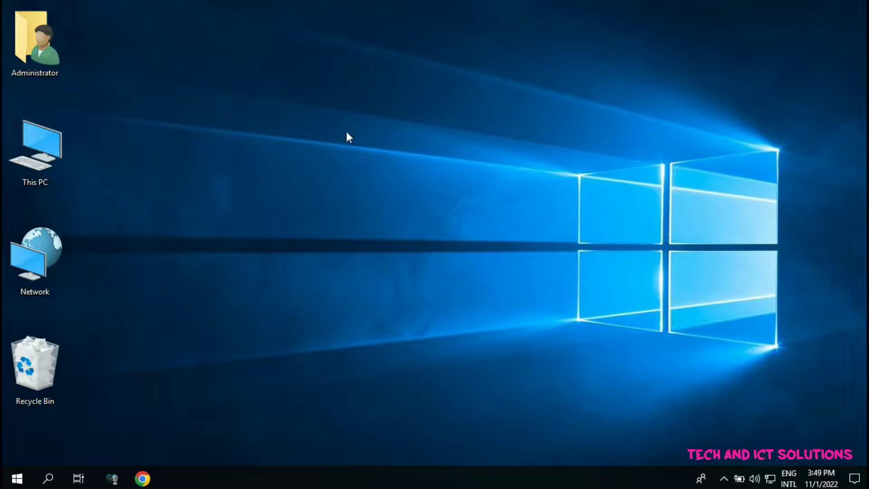
- Refresh the desktop, open This PC, and try drive D:, which shows a restrictions error
right_click(346, 131)
left_click(388, 168)
double_click(35, 150)
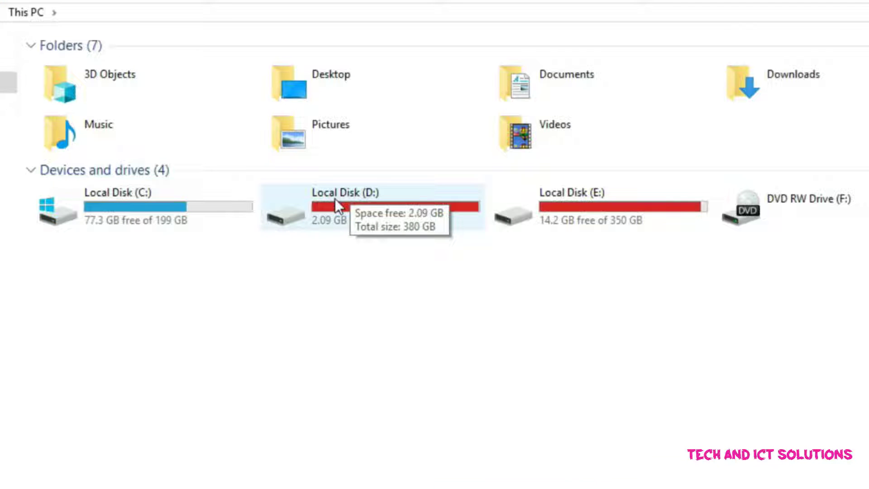
double_click(335, 199)
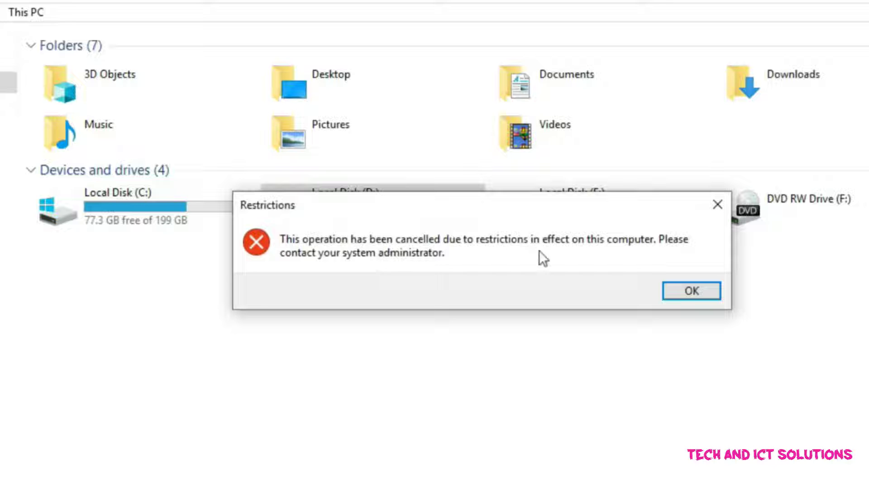
left_click(699, 300)
- Open Local Disk (E:) to confirm it works, then return to This PC
left_click(591, 207)
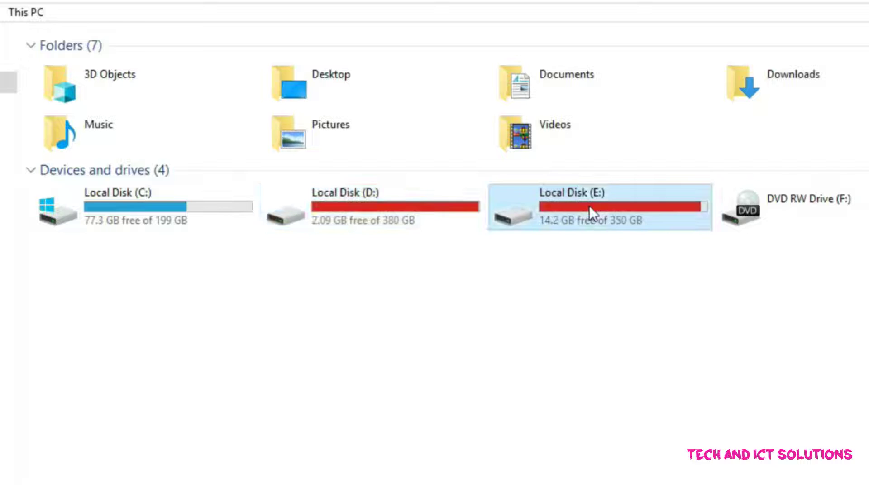
double_click(590, 206)
scroll(189, 174, "down", 4)
scroll(258, 206, "up", 4)
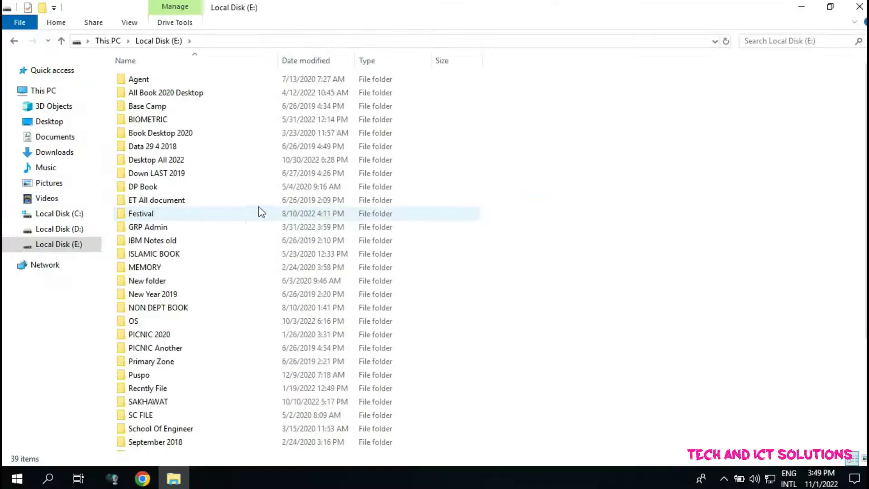
left_click(61, 41)
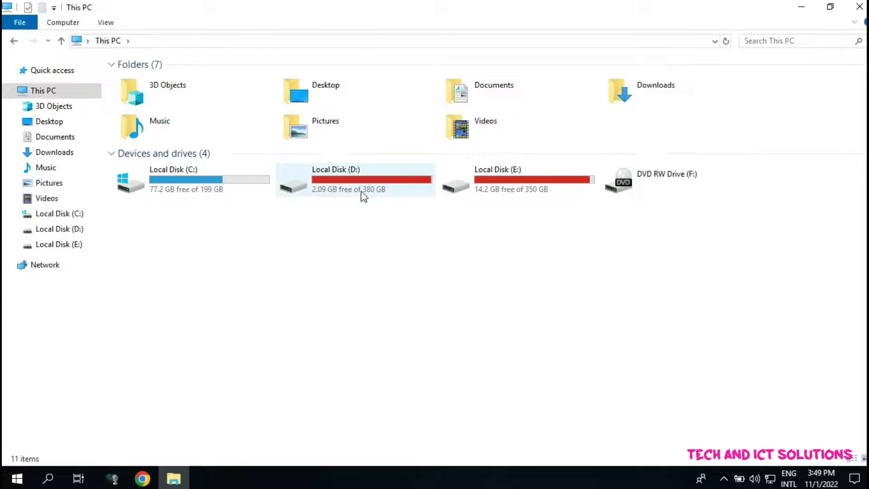
- Retry drive D:, including Open in new window; the restrictions error appears each time
double_click(343, 185)
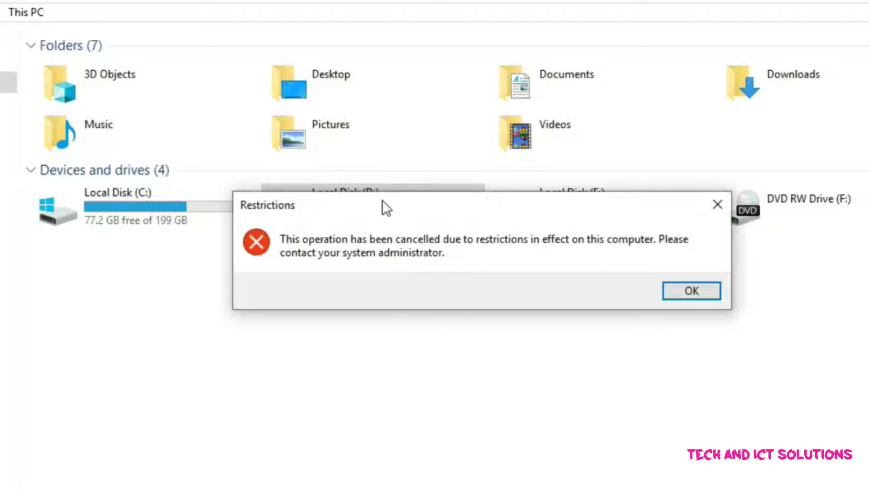
left_click_drag(382, 201, 369, 195)
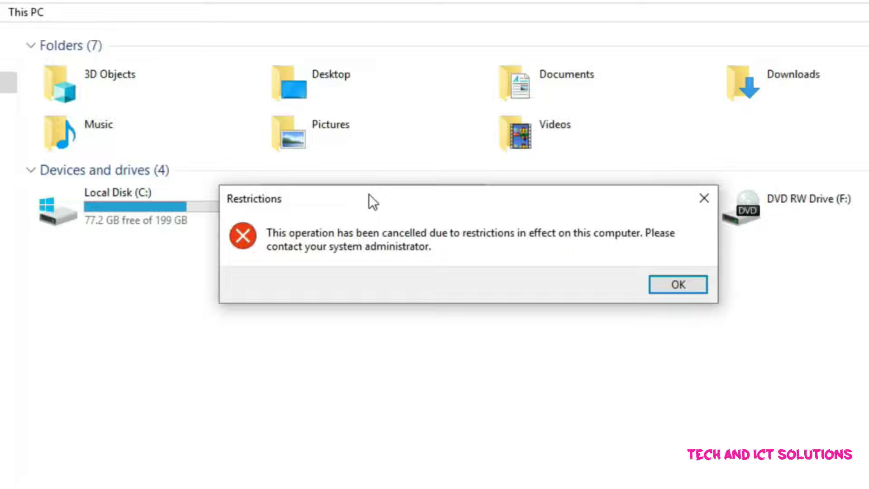
left_click_drag(369, 200, 380, 256)
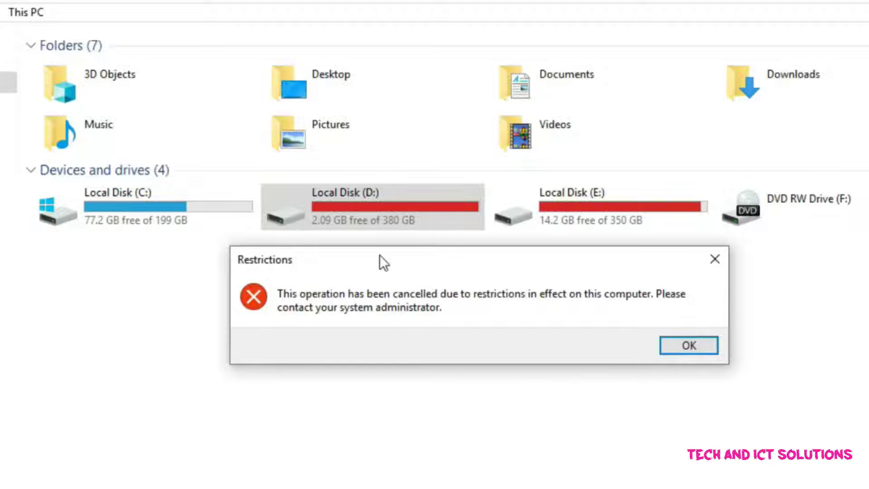
left_click(689, 347)
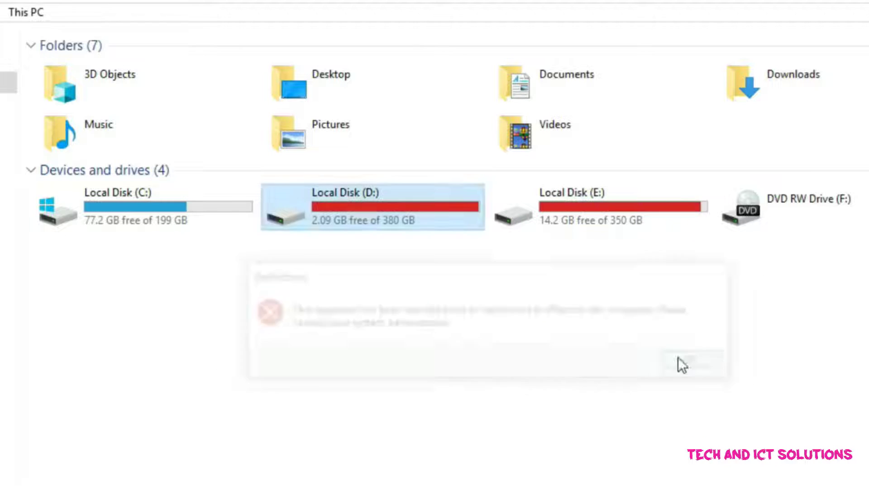
right_click(419, 232)
left_click(415, 188)
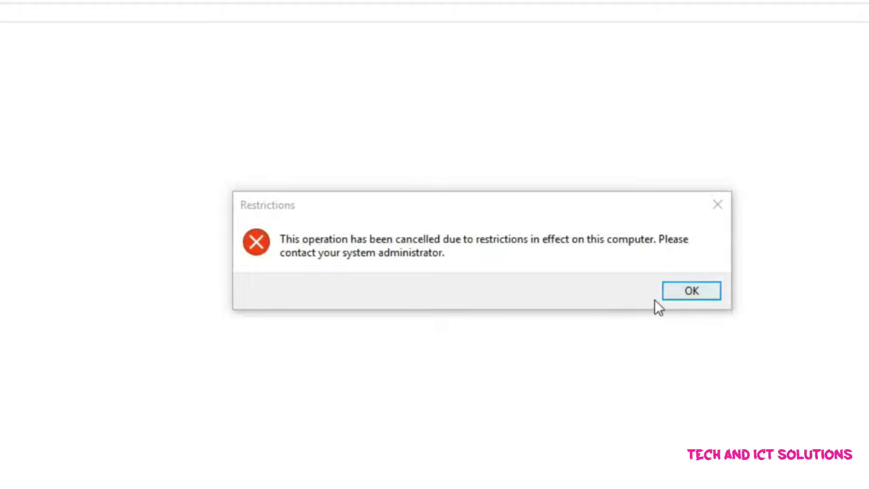
left_click(688, 295)
- Close Explorer, launch Manage from This PC's context menu, and maximize Computer Management
left_click(861, 6)
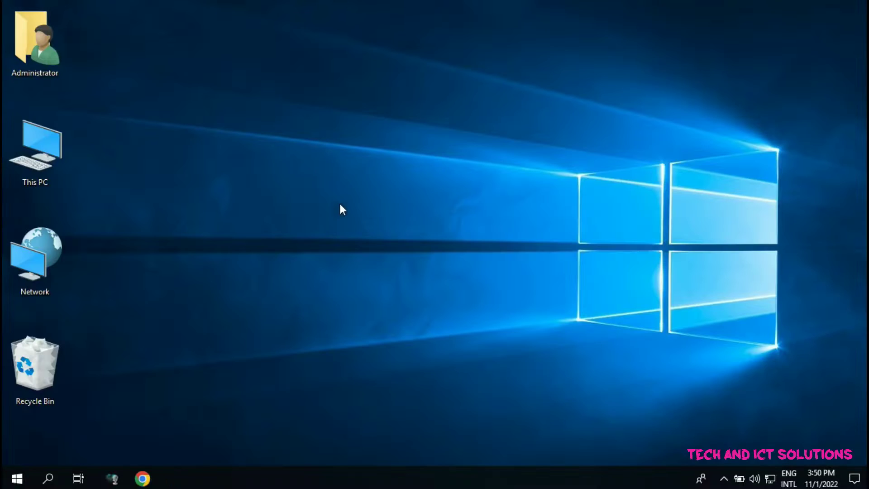
right_click(299, 196)
left_click(343, 234)
right_click(47, 142)
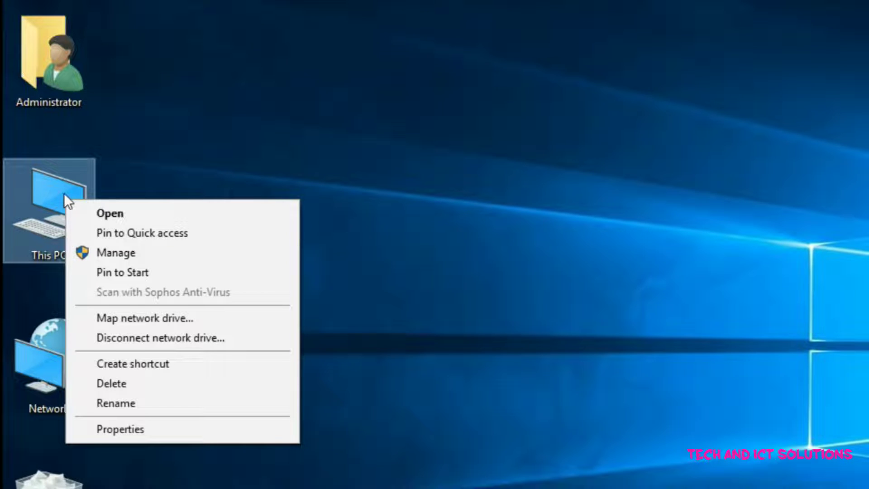
left_click(116, 254)
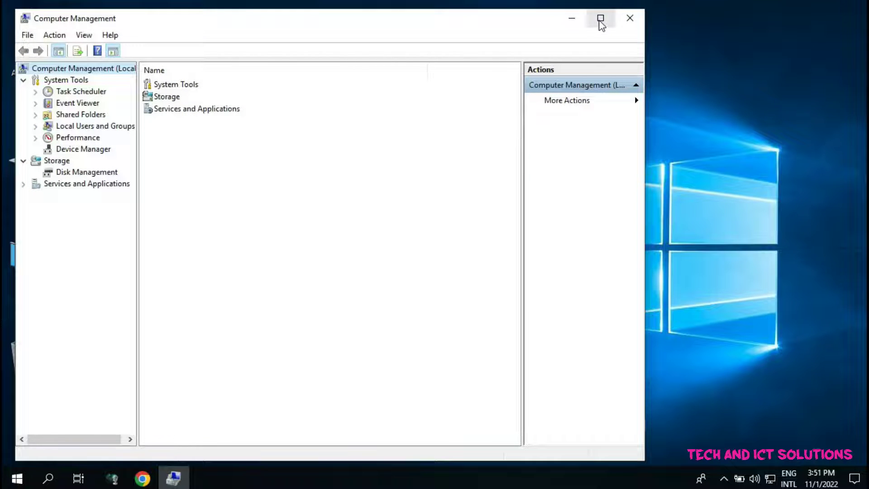
left_click(600, 21)
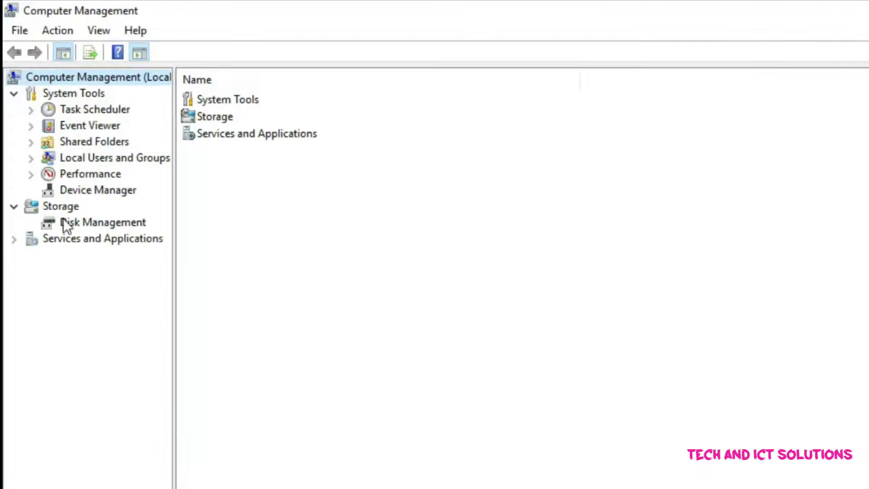
- Show Disk Management and select the 380.86 GB D: partition
left_click(86, 226)
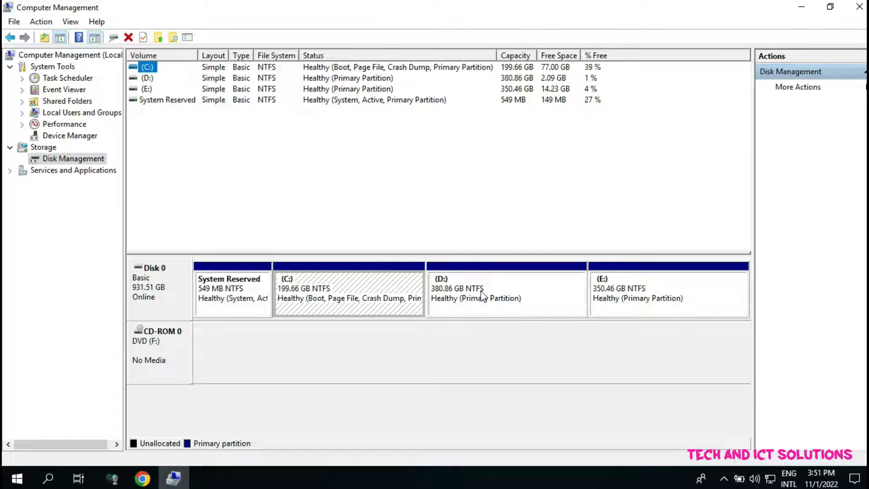
left_click(465, 292)
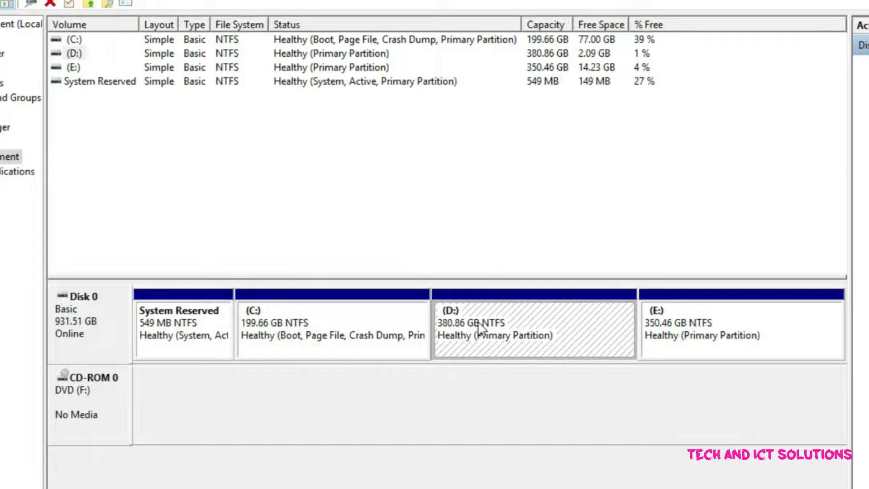
- Change the D: partition's drive letter to H and accept the warning
right_click(479, 329)
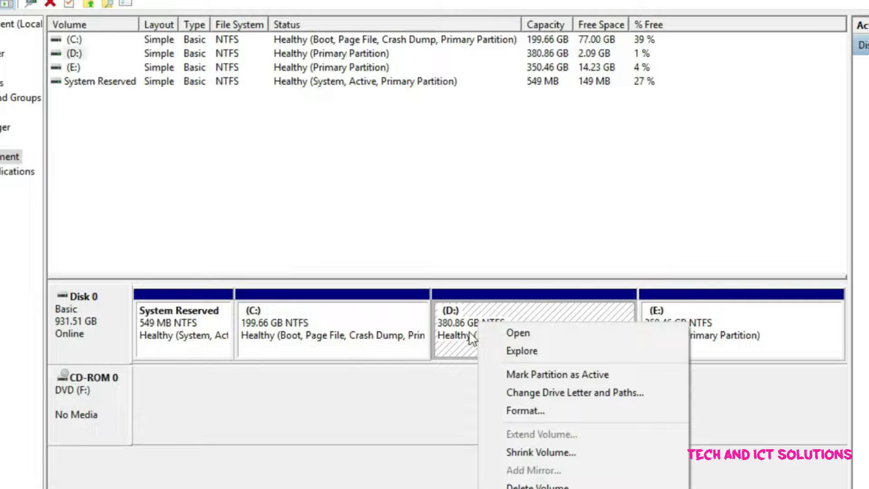
left_click(536, 392)
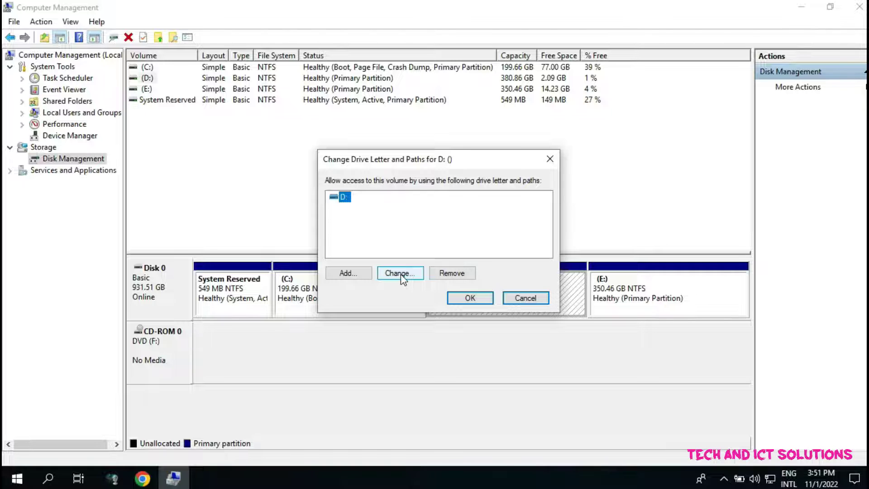
left_click(401, 274)
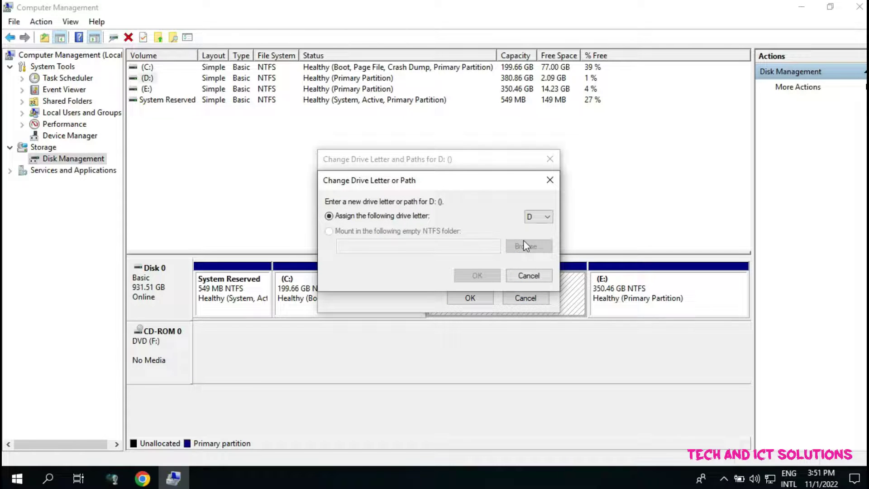
left_click(547, 218)
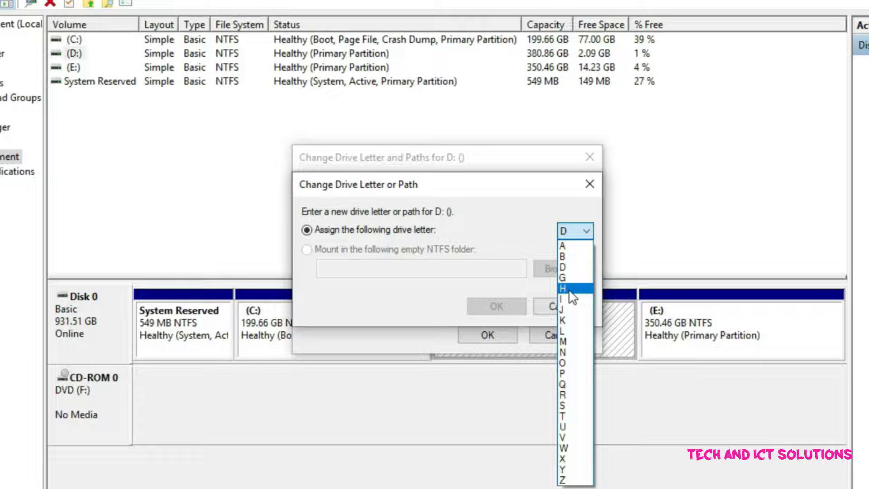
left_click(569, 289)
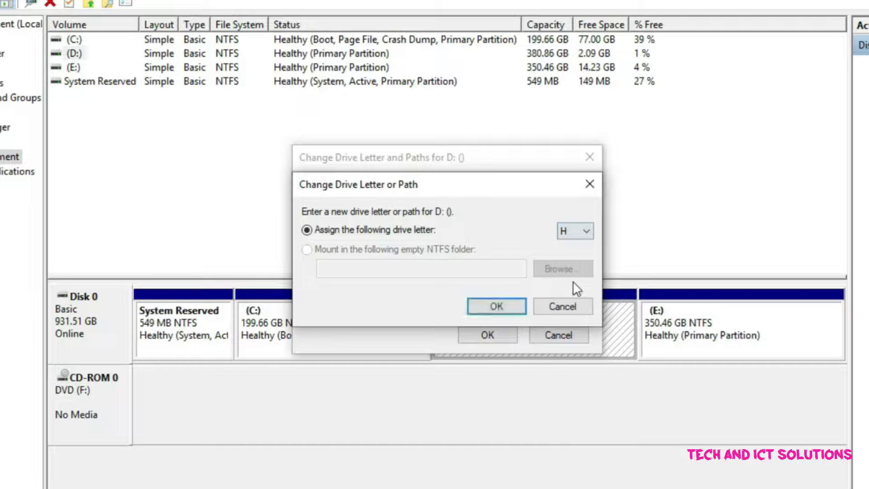
left_click(503, 307)
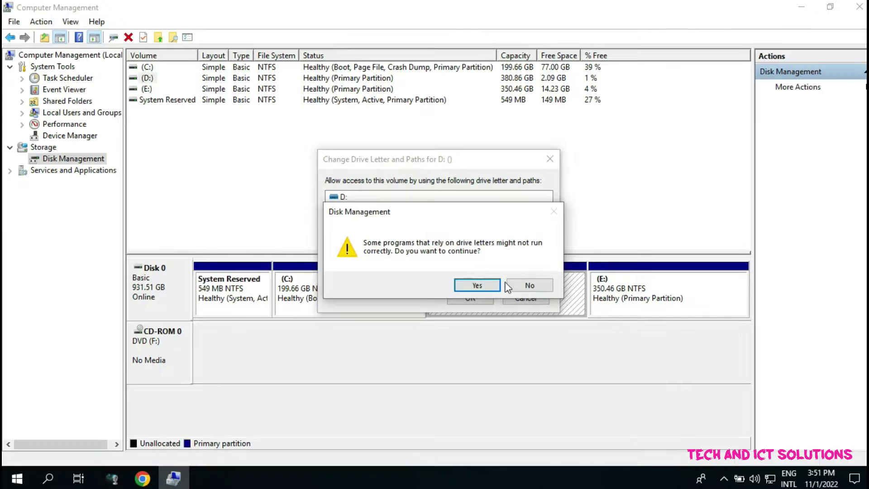
left_click(478, 284)
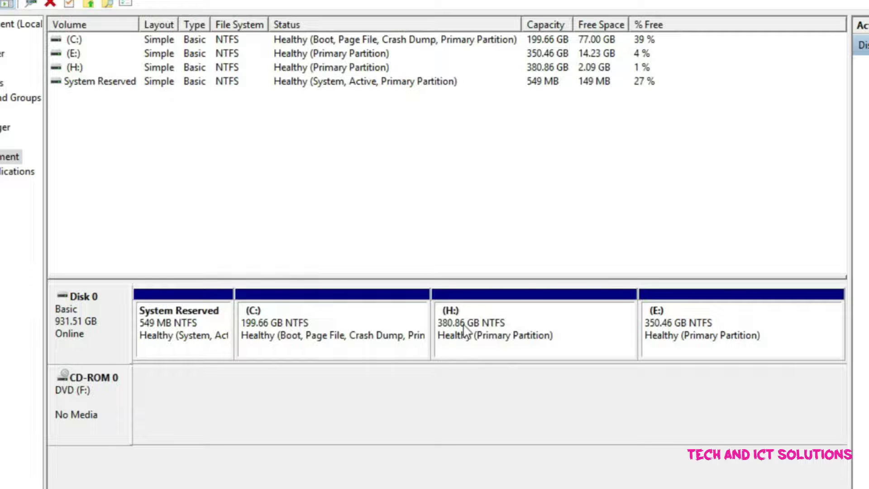
- Open Local Disk (H:) from Disk Management, view its folders, then close the window
right_click(489, 327)
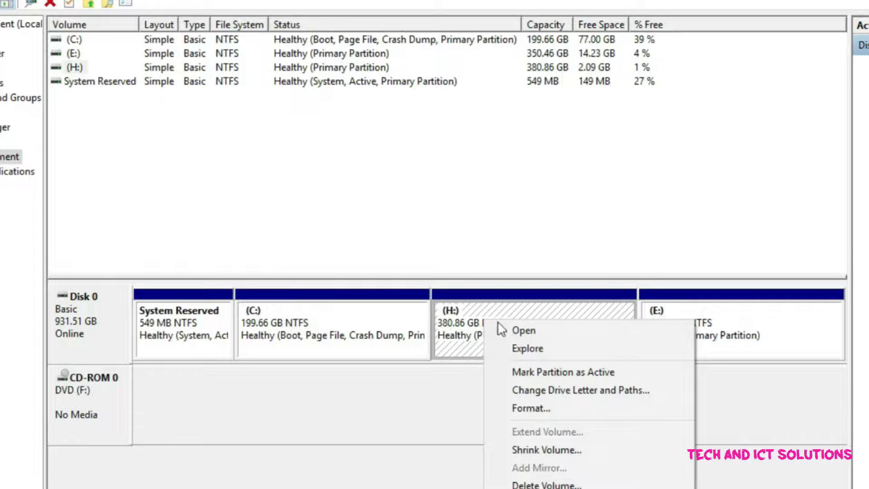
left_click(547, 332)
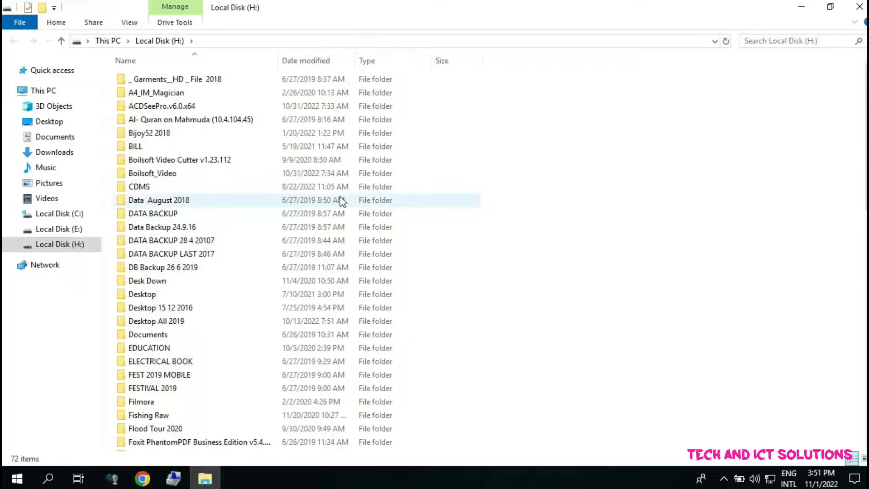
scroll(229, 170, "down", 6)
scroll(260, 200, "up", 6)
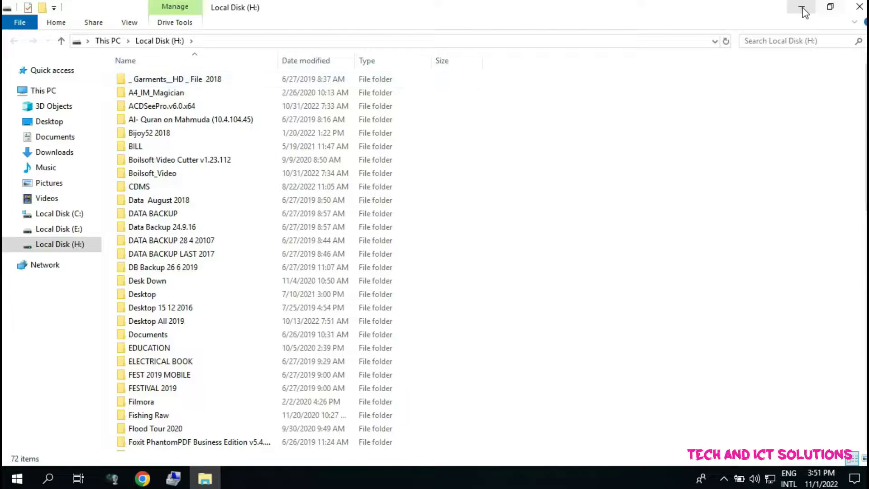
left_click(861, 6)
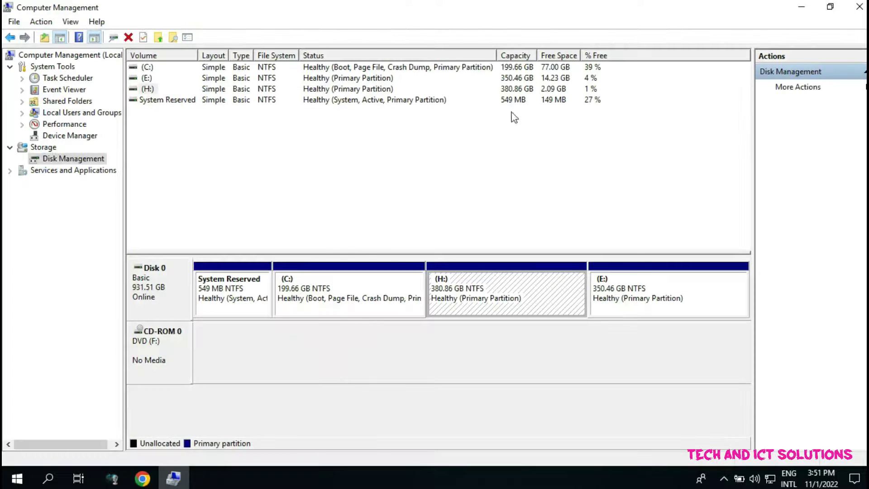
- Close Computer Management, open H: from This PC, then return and open E:
left_click(862, 7)
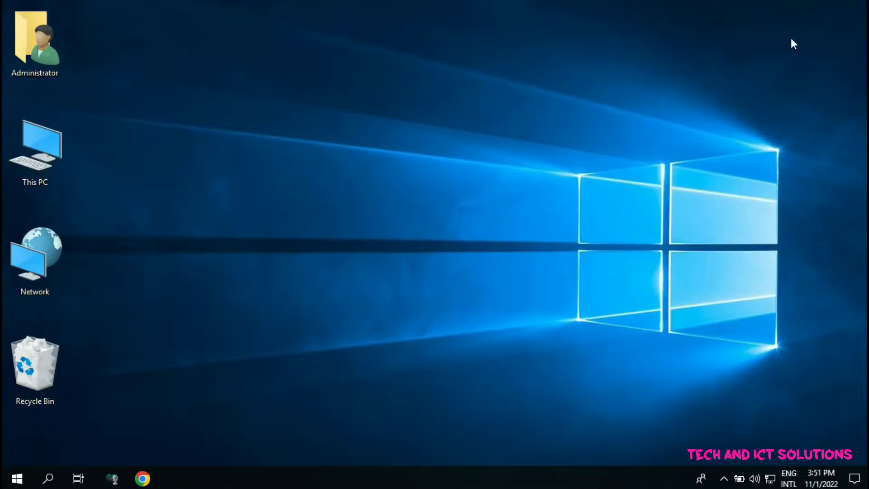
double_click(40, 150)
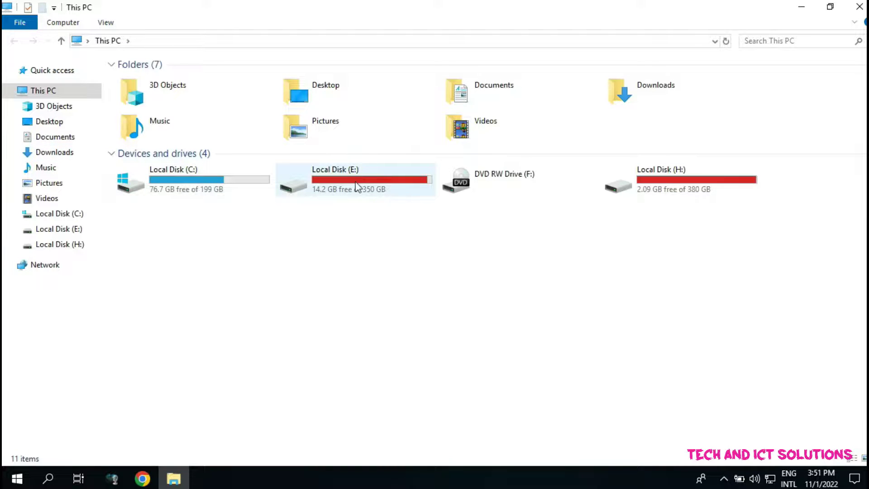
mouse_move(333, 185)
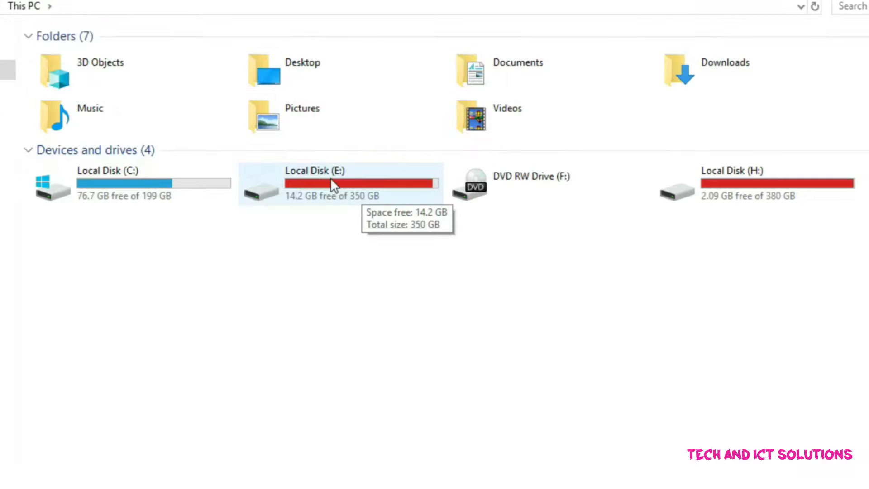
double_click(724, 178)
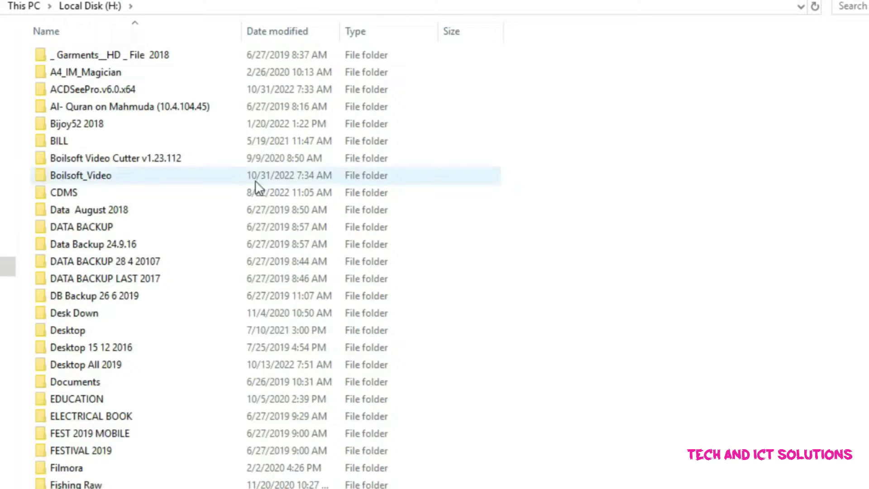
scroll(246, 205, "down", 5)
scroll(246, 206, "up", 5)
left_click(60, 41)
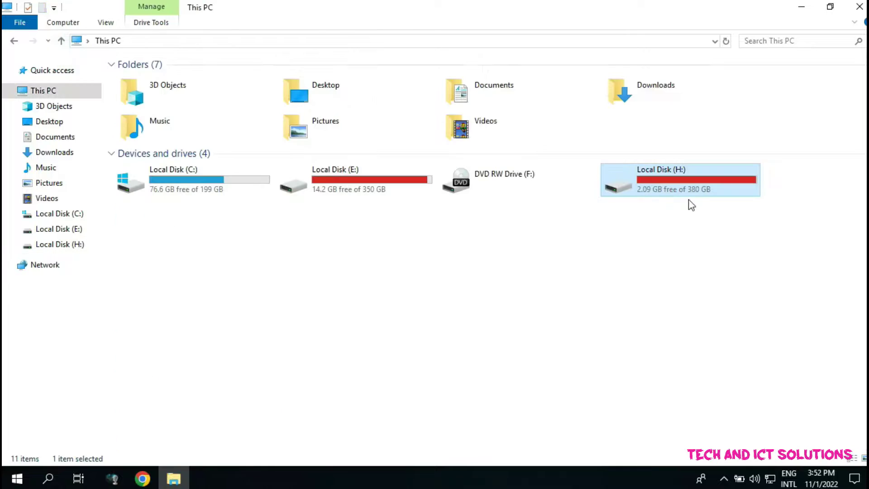
double_click(384, 185)
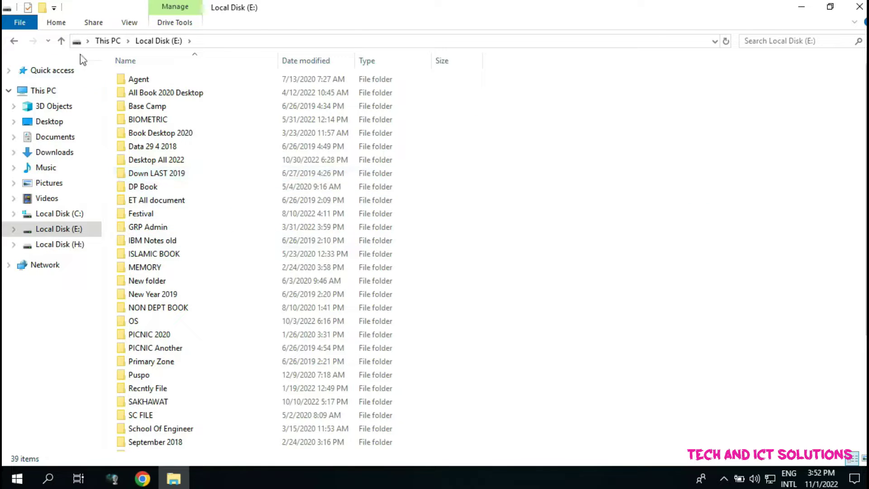